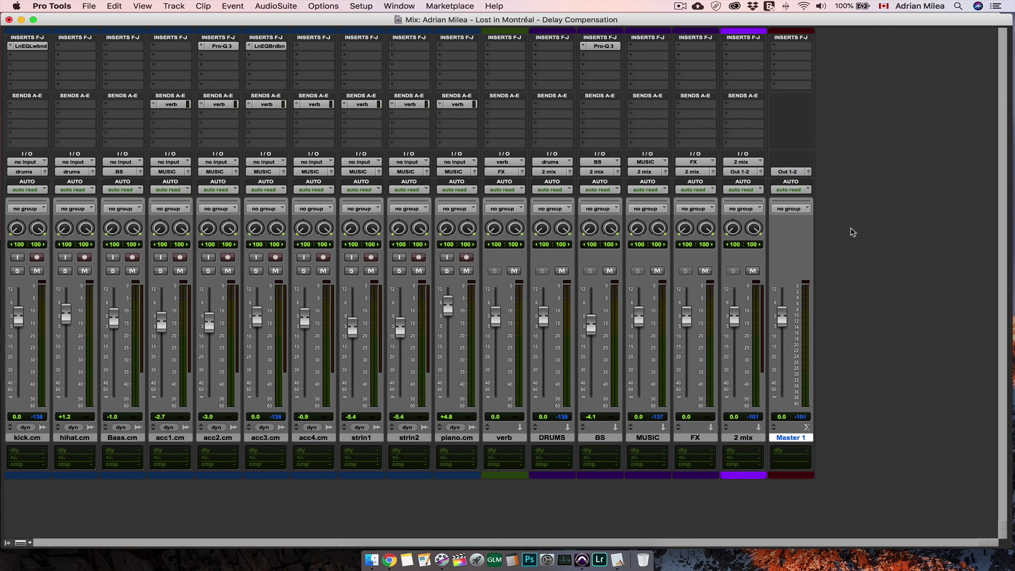
Start playback of the mix session with the spacebar
{"action": "key", "text": "space"}
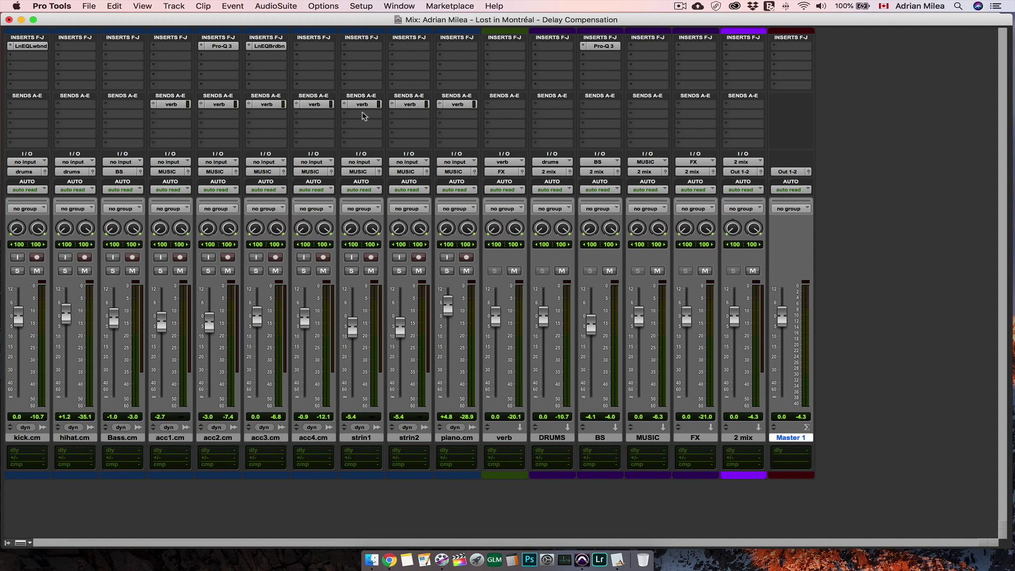
Enable Delay Compensation from the Options menu to show dly and cmp values
{"action": "left_click", "coordinate": [331, 8]}
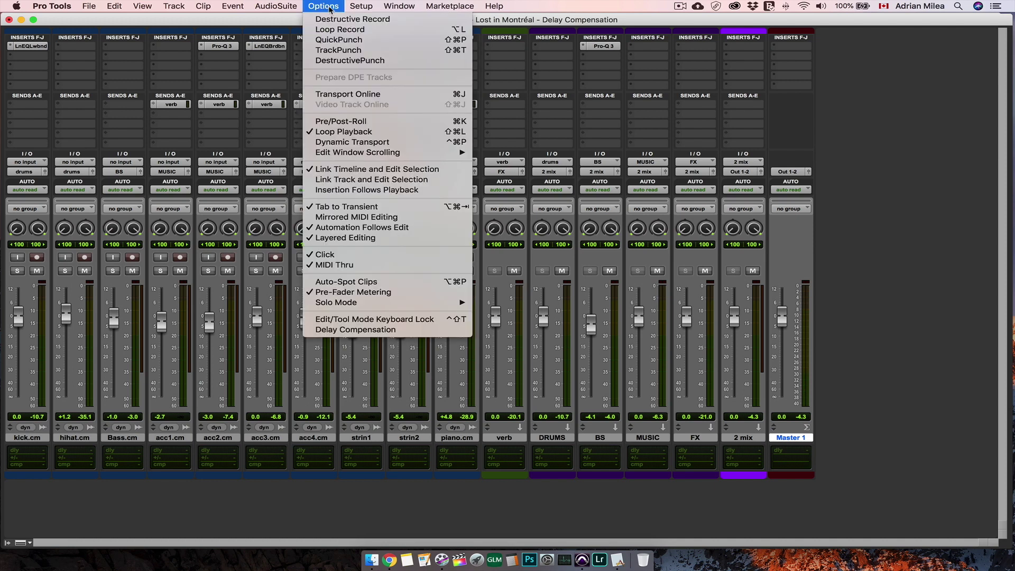
{"action": "left_click", "coordinate": [364, 330]}
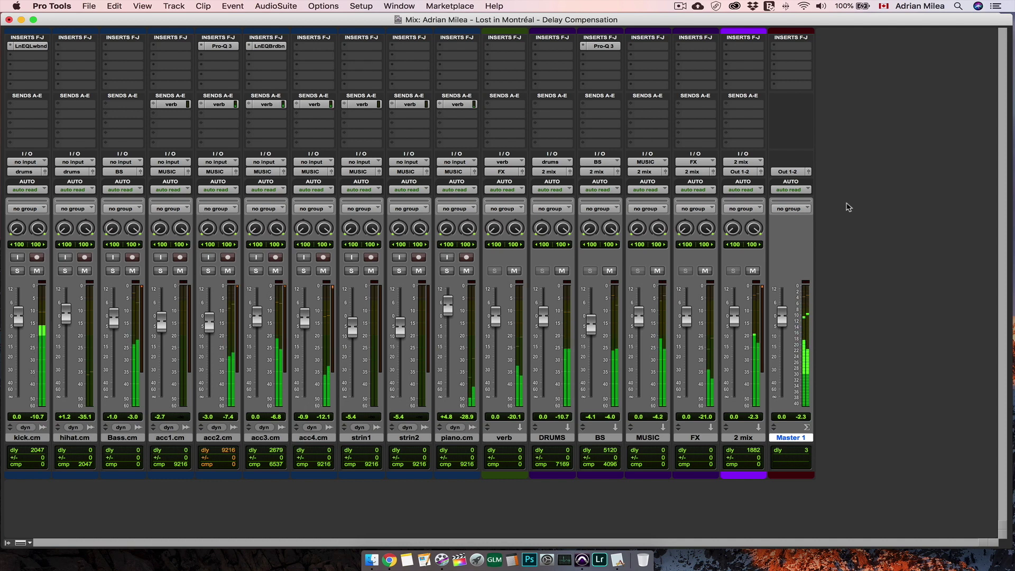
Stop playback and disable Delay Compensation in the Options menu
{"action": "key", "text": "space"}
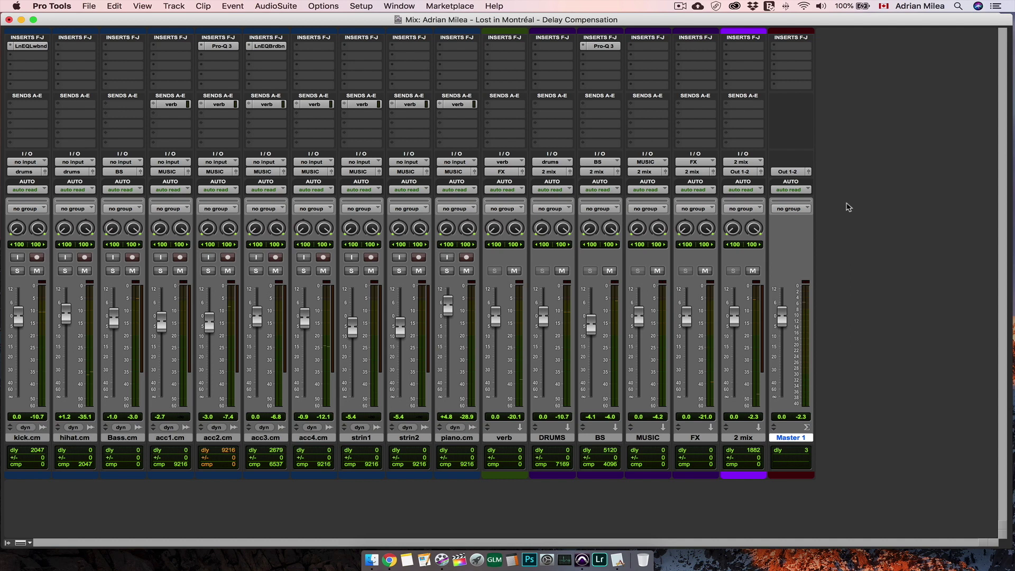
{"action": "left_click", "coordinate": [323, 6]}
{"action": "left_click", "coordinate": [365, 331]}
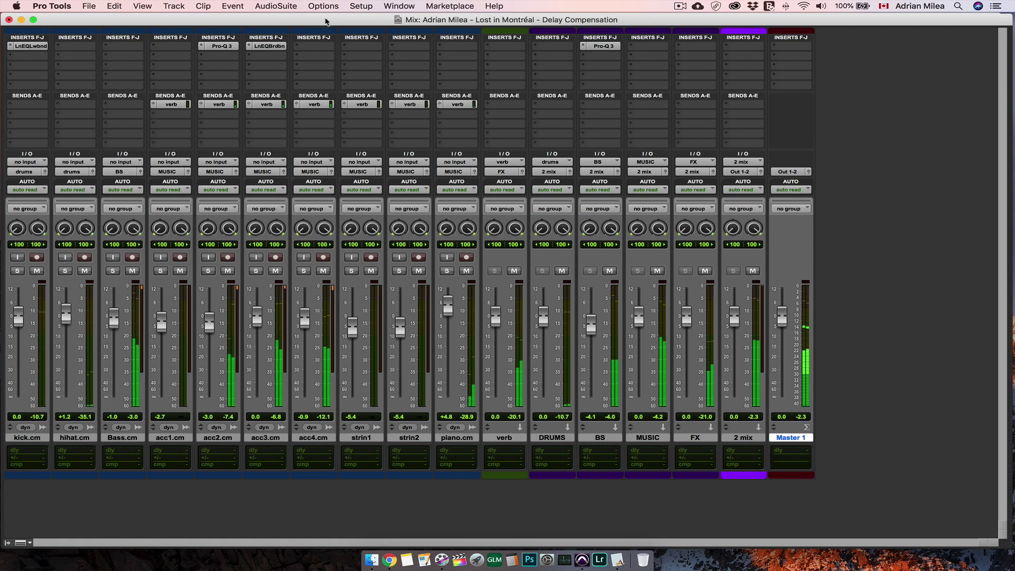
Re-enable Delay Compensation from the Options menu
{"action": "left_click", "coordinate": [326, 9]}
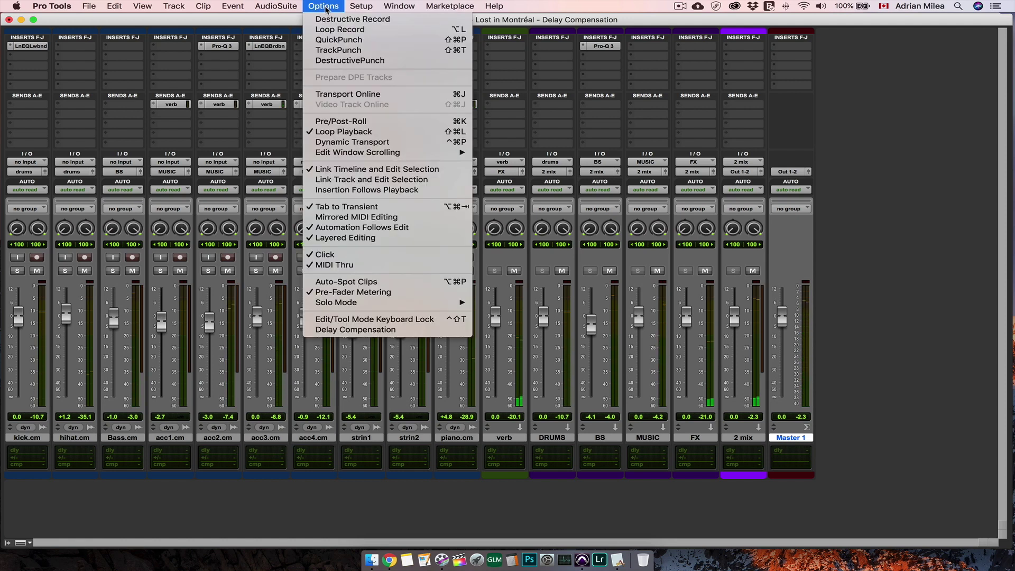
{"action": "left_click", "coordinate": [342, 329]}
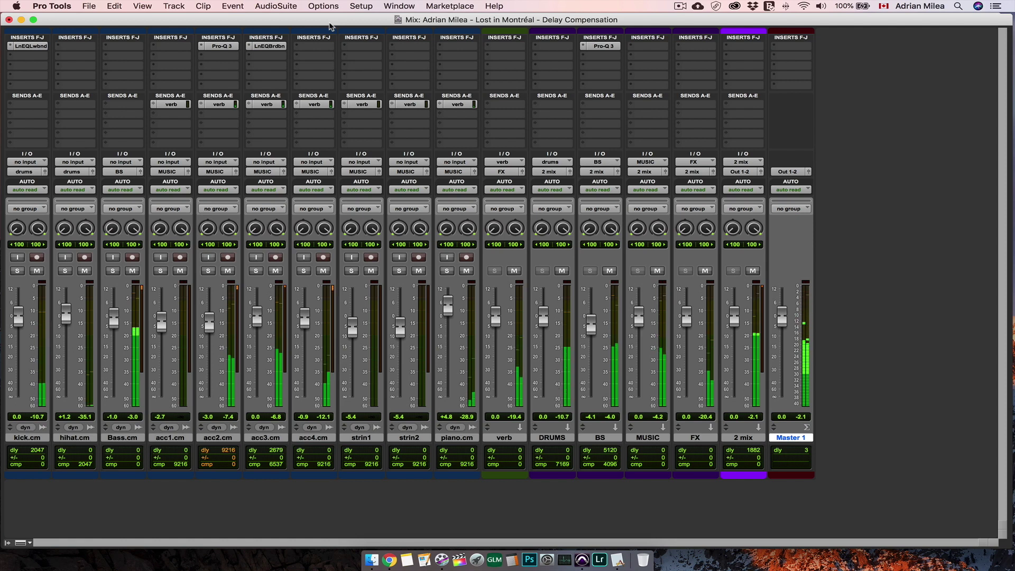
Stop mix playback with the spacebar, keeping Delay Compensation on
{"action": "key", "text": "space"}
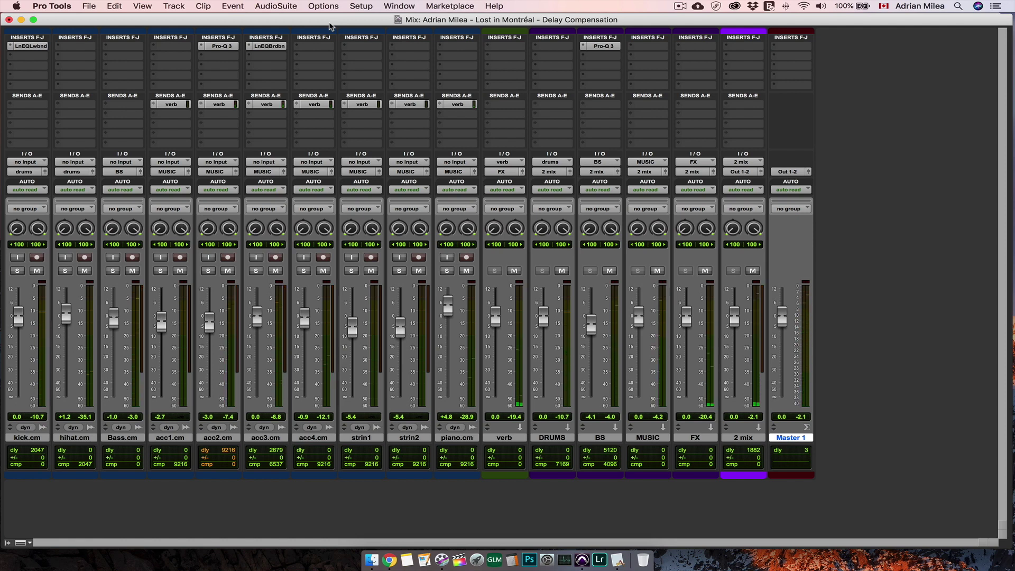